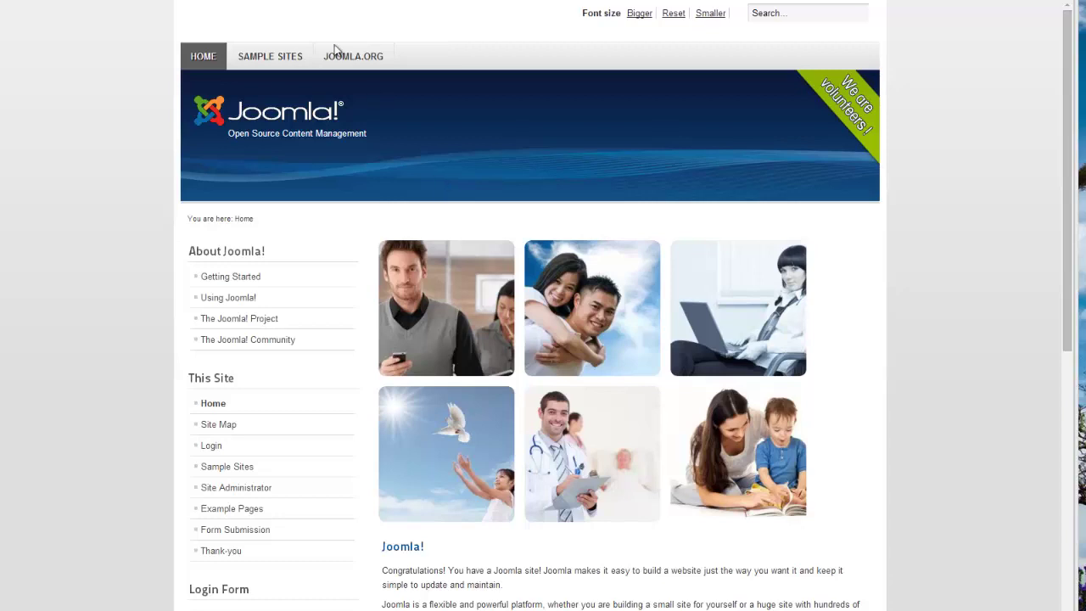
# Examine the Showcase Box, Image Wall, Polaroid and Slider examples on the Widgetkit Gallery demo page.
pyautogui.click(270, 51)
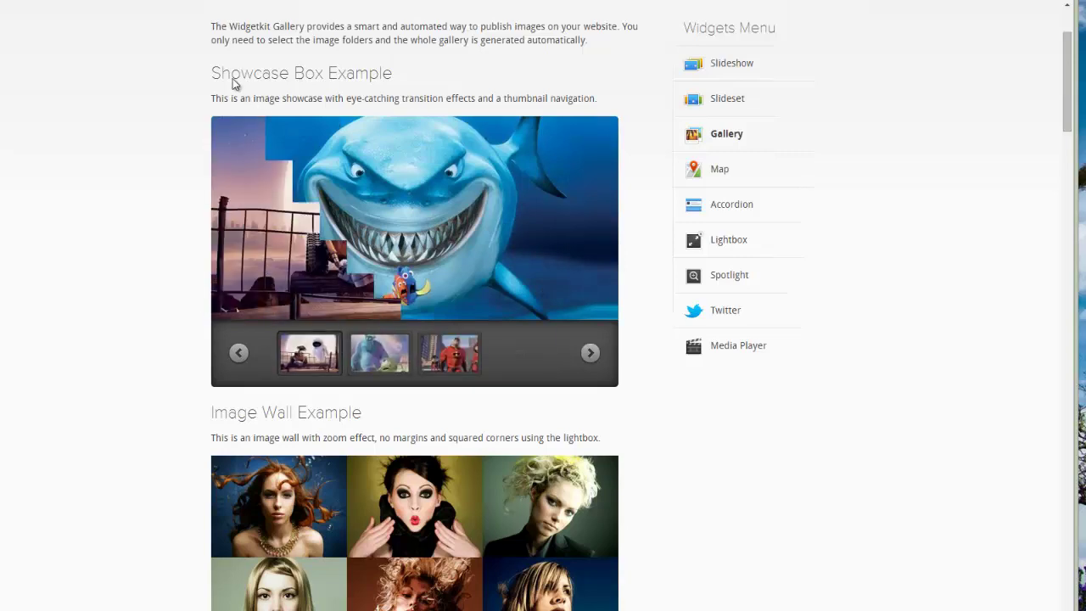
pyautogui.scroll(-3, 238, 373)
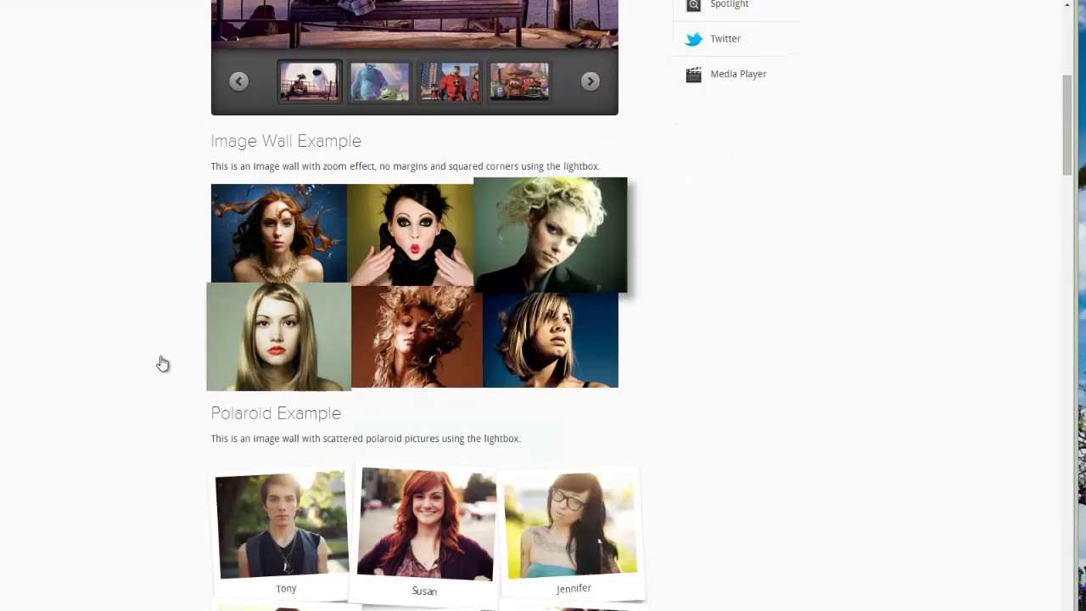
pyautogui.scroll(-3, 159, 367)
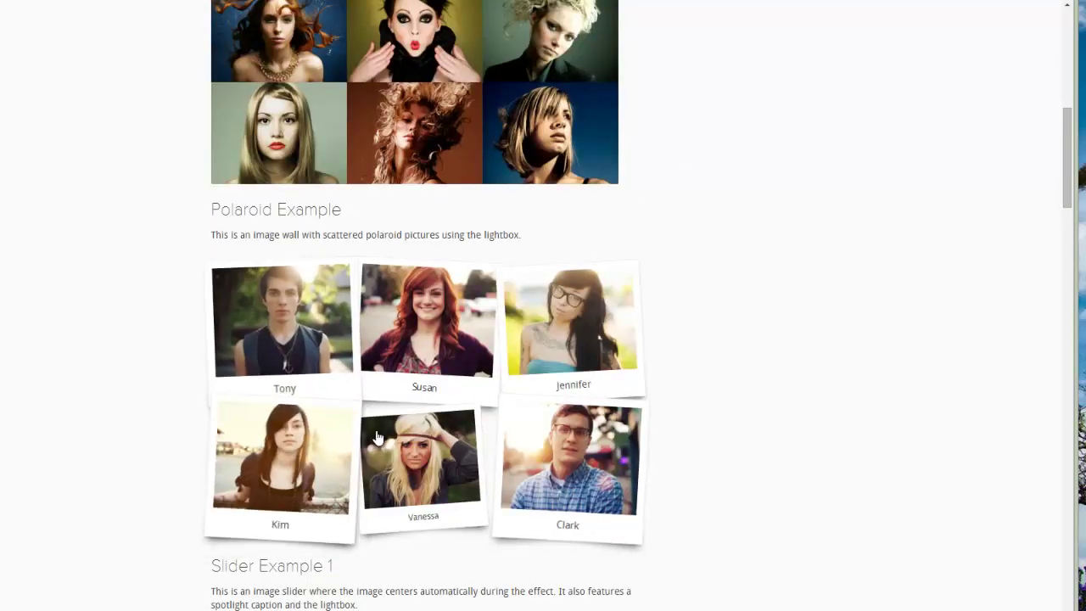
pyautogui.scroll(-4, 358, 441)
pyautogui.scroll(-2, 354, 441)
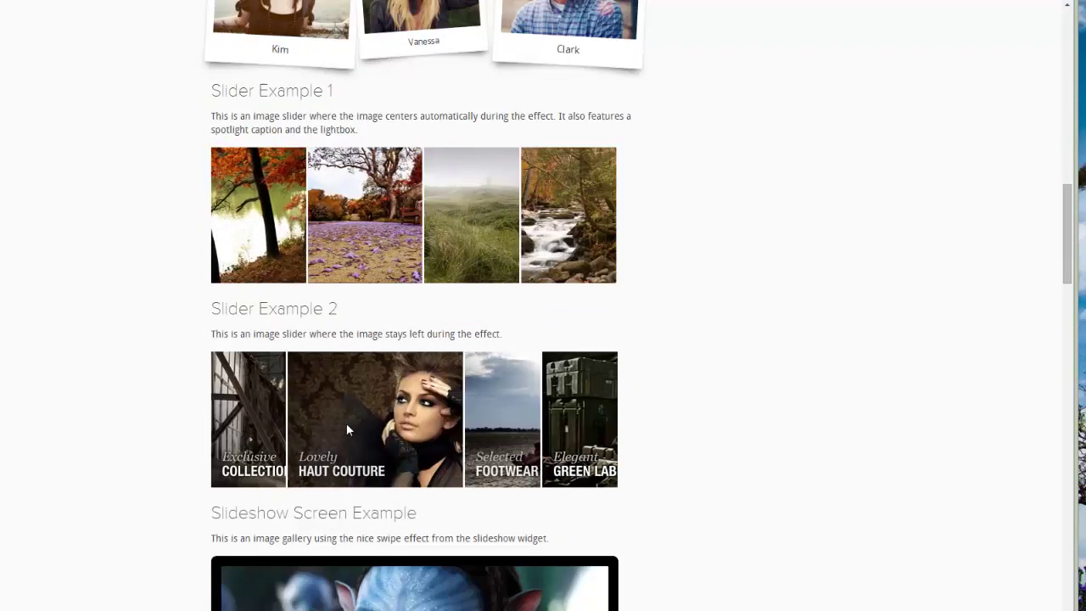
pyautogui.scroll(-4, 238, 425)
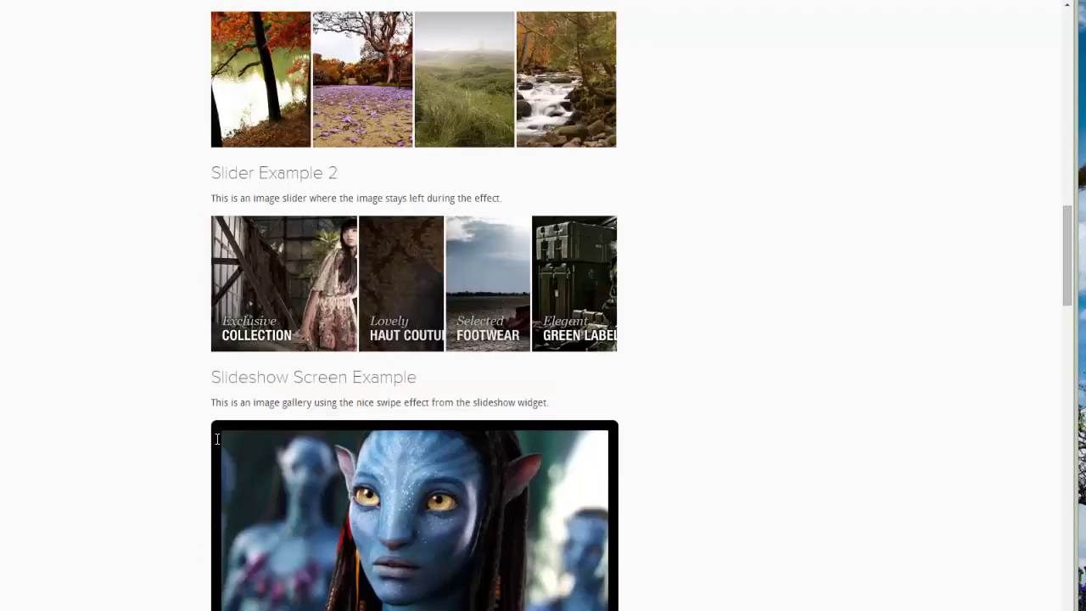
# Advance through the images in the Slideshow Screen and Slideshow Default examples.
pyautogui.click(584, 324)
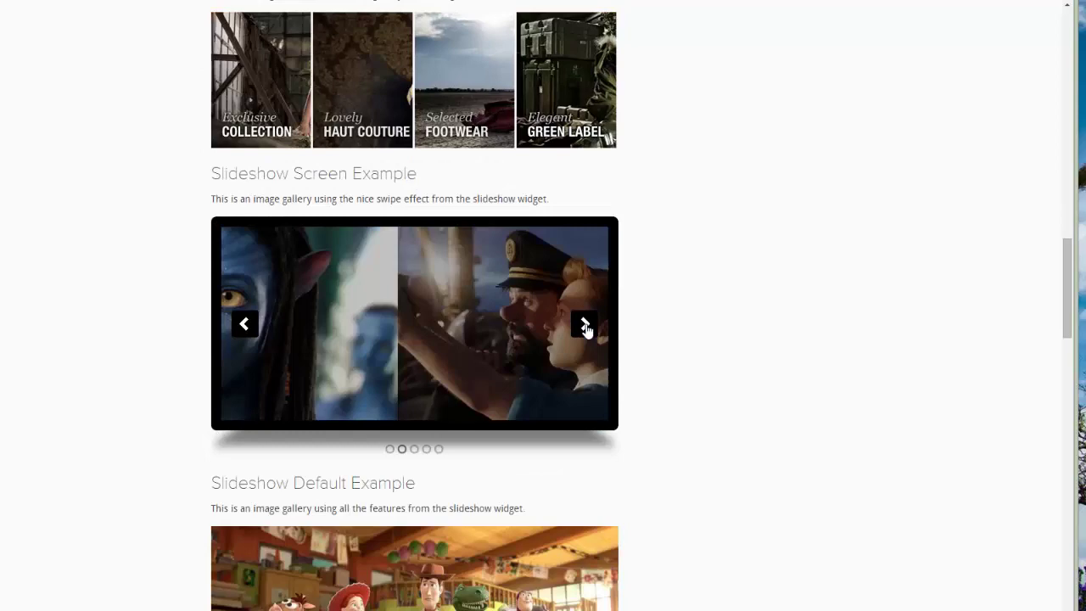
pyautogui.click(586, 327)
pyautogui.scroll(-4, 615, 397)
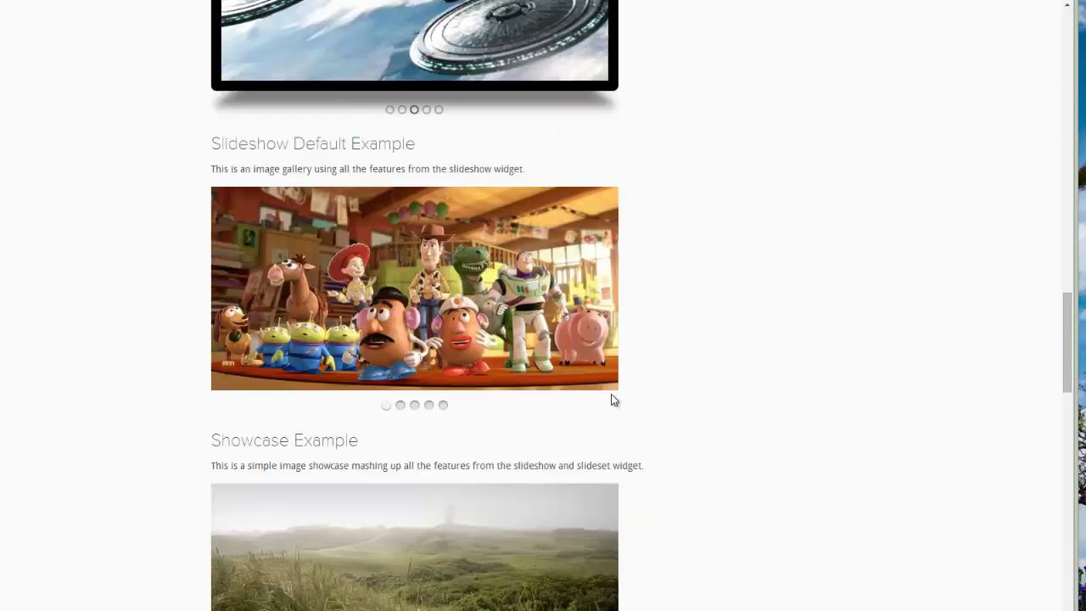
pyautogui.click(581, 289)
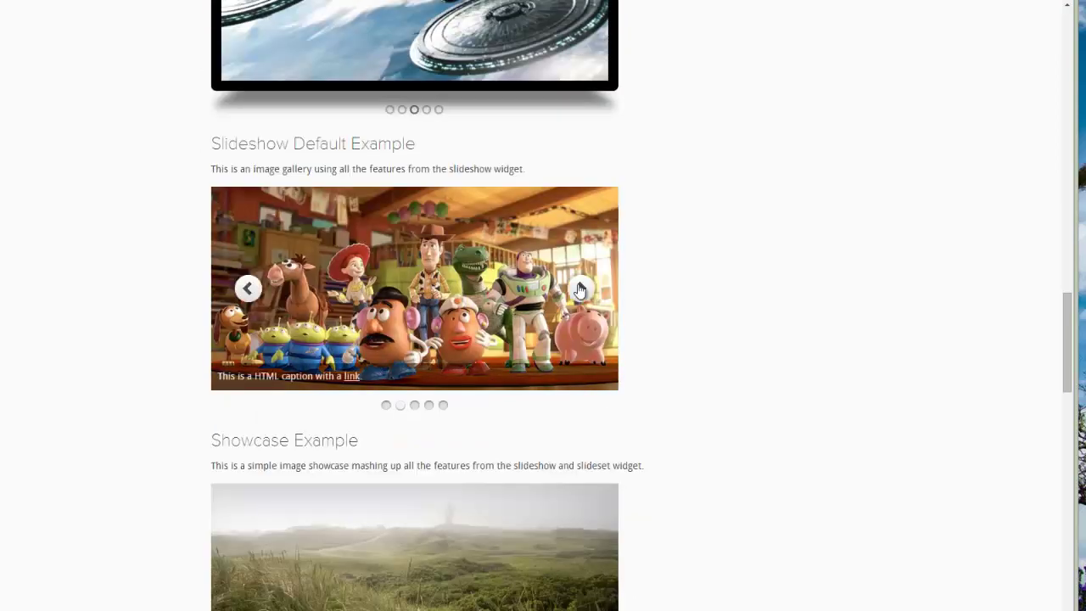
# Examine the Showcase, Slideshow Inside and Spotlight examples on the gallery demo page.
pyautogui.scroll(-3, 603, 464)
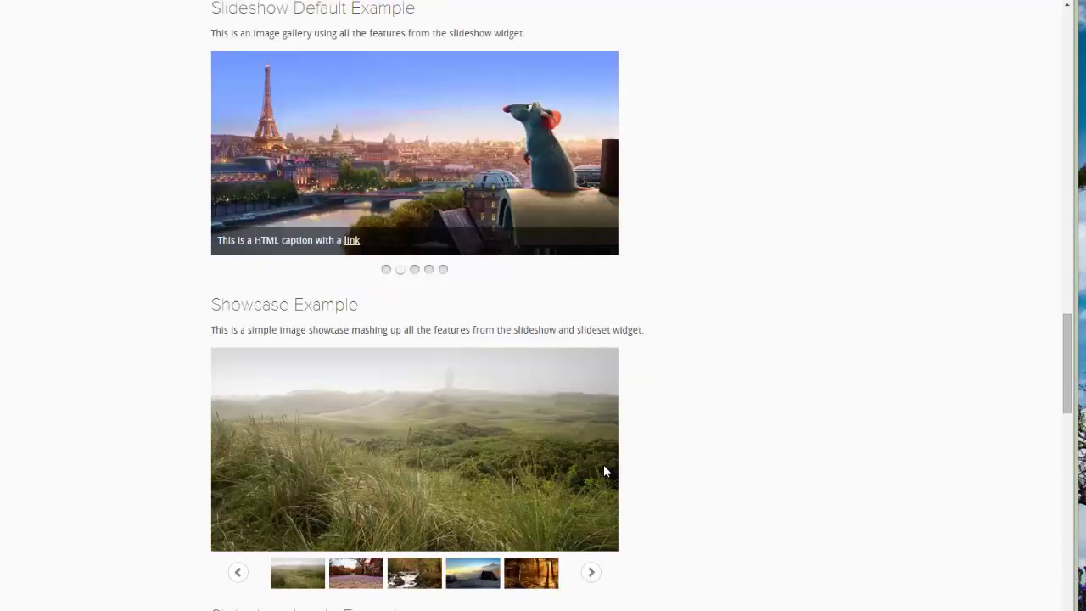
pyautogui.scroll(-1, 430, 336)
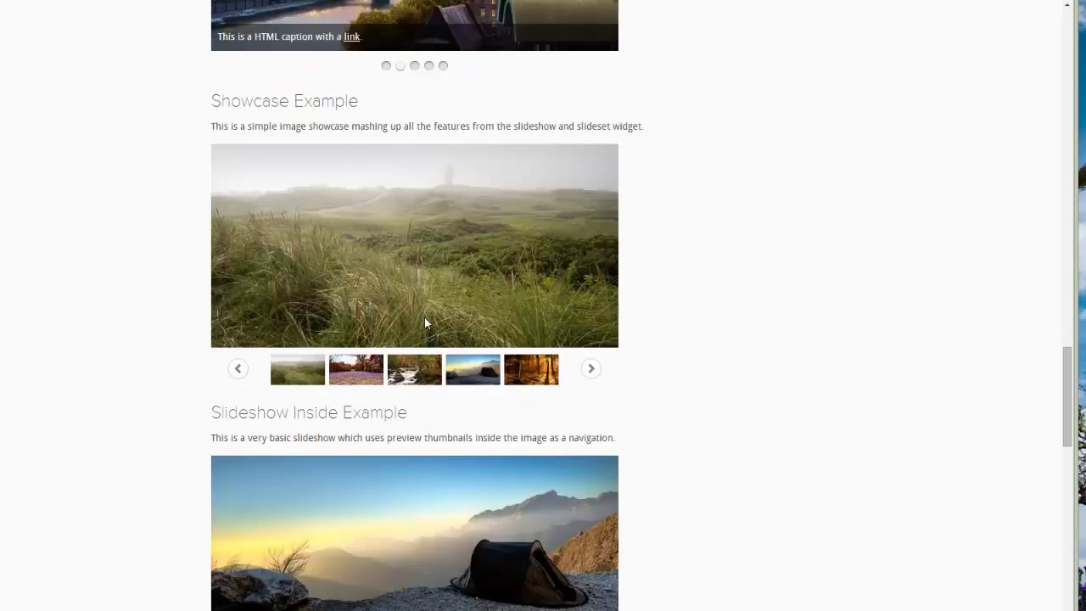
pyautogui.click(431, 384)
pyautogui.scroll(-3, 462, 412)
pyautogui.scroll(-3, 458, 420)
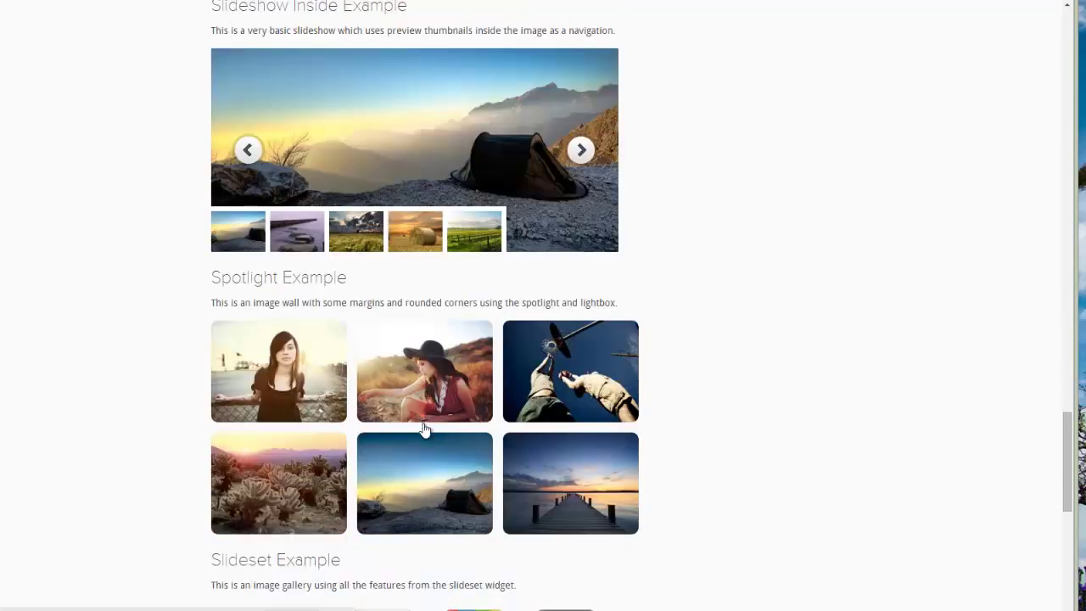
pyautogui.scroll(-1, 424, 416)
pyautogui.scroll(4, 368, 100)
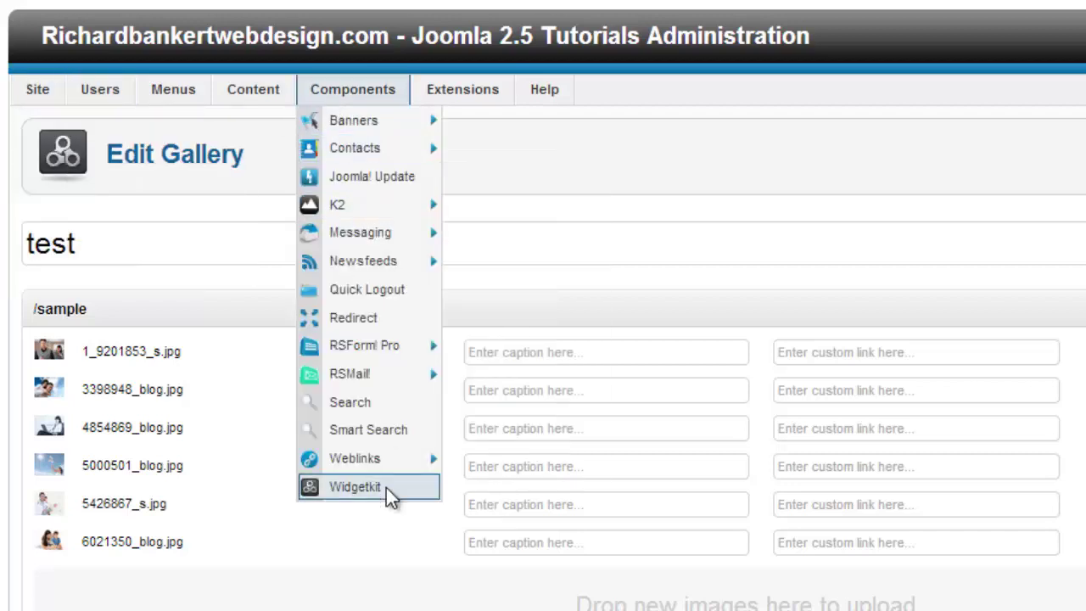
# Open Widgetkit in the Joomla administration and review the test gallery's available styles and display settings.
pyautogui.click(386, 488)
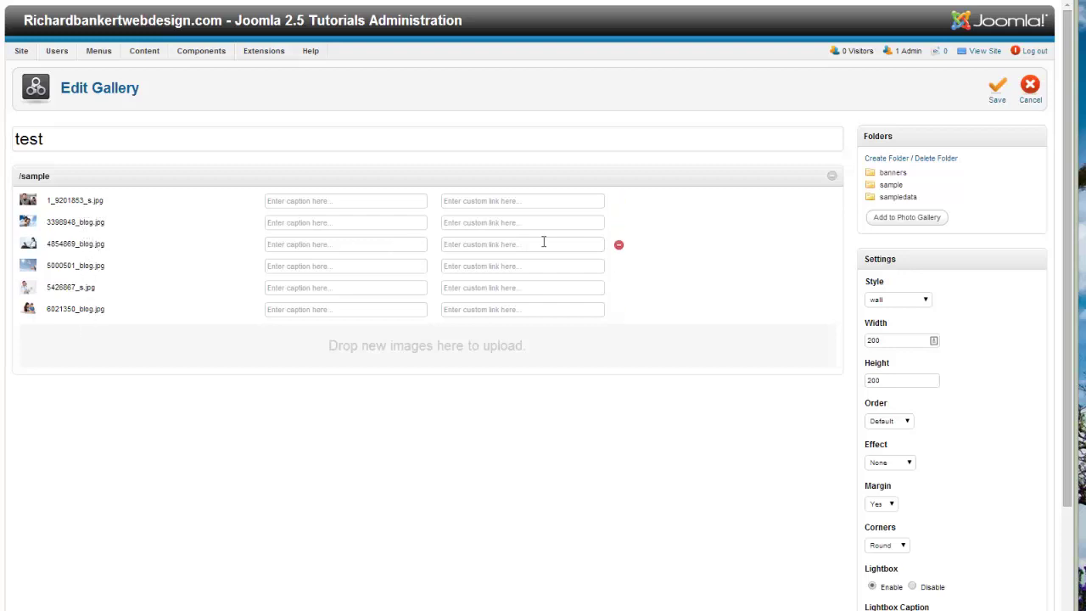
pyautogui.scroll(-3, 790, 270)
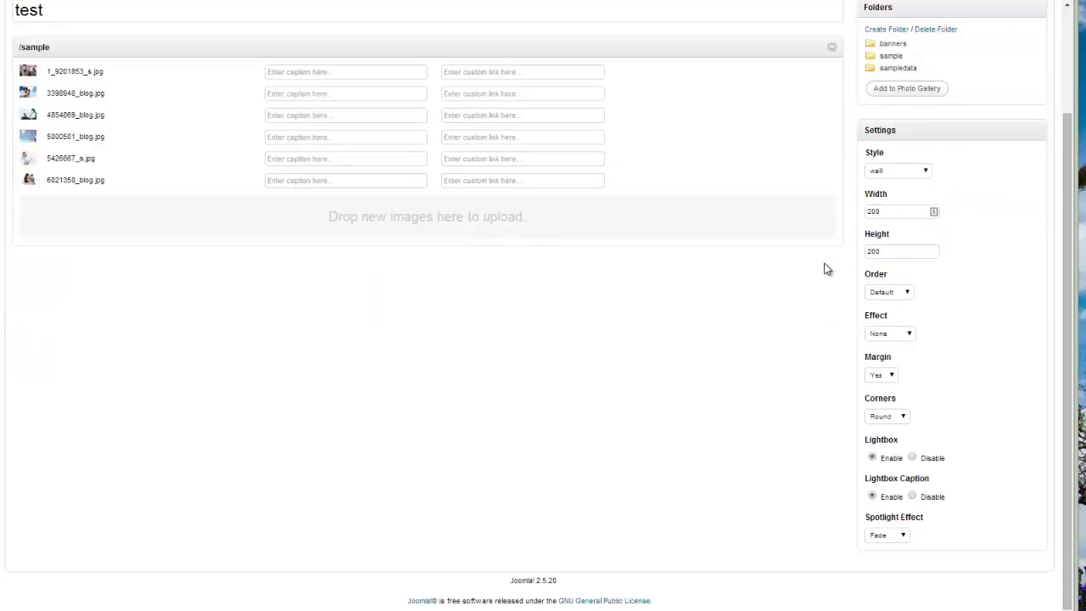
pyautogui.click(926, 172)
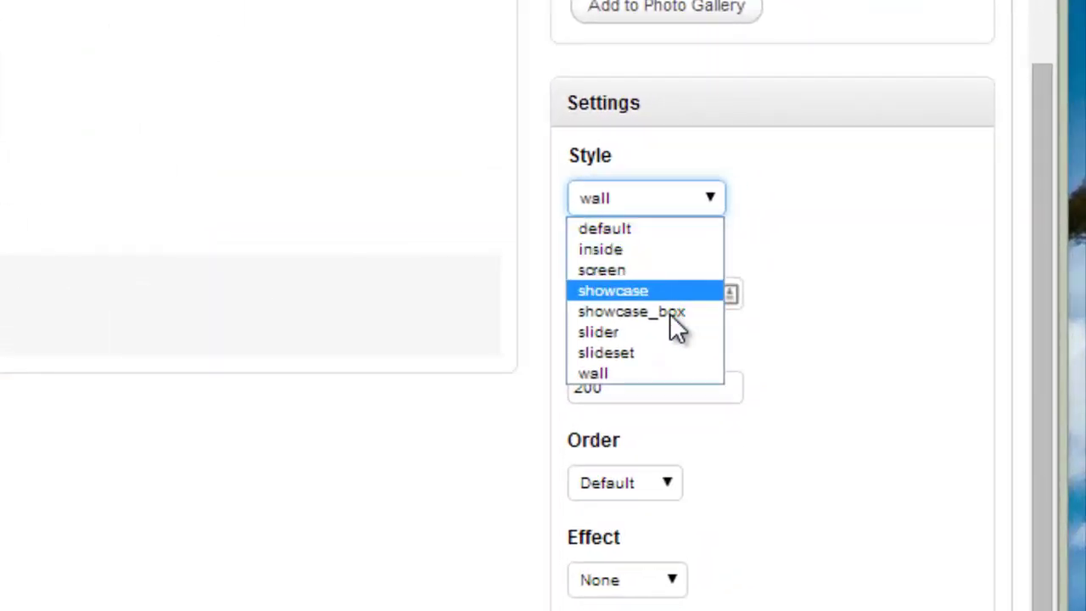
pyautogui.click(773, 241)
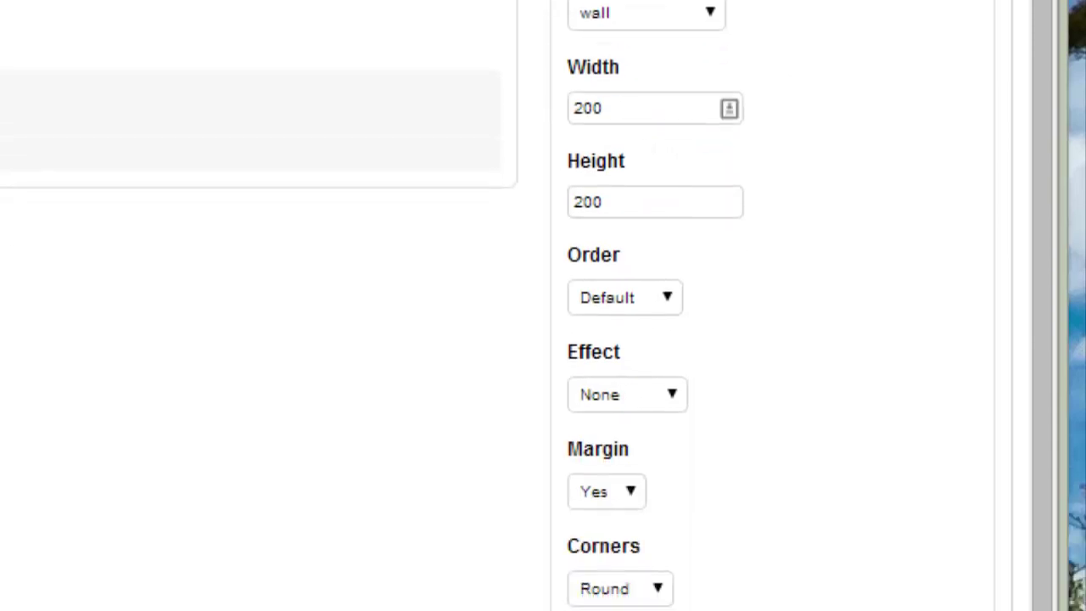
pyautogui.scroll(-2, 764, 339)
pyautogui.scroll(2, 764, 340)
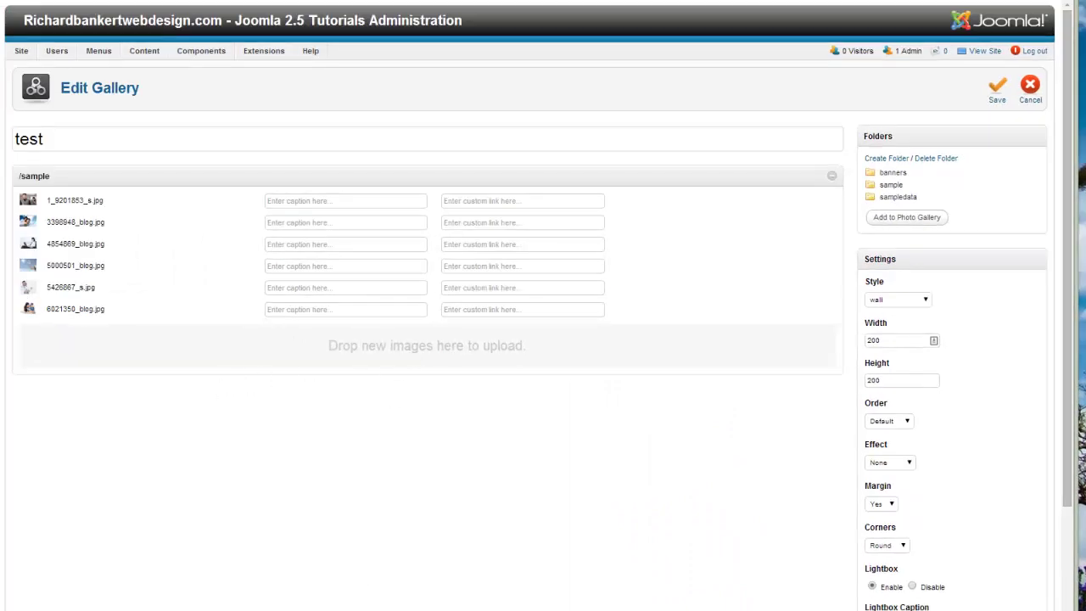
# Upload two cowboys by fire.jpg, child drinking water.jpg and doctor.jpg from the local images folder into the gallery's /sample folder.
pyautogui.hotkey('alt', 'Tab')
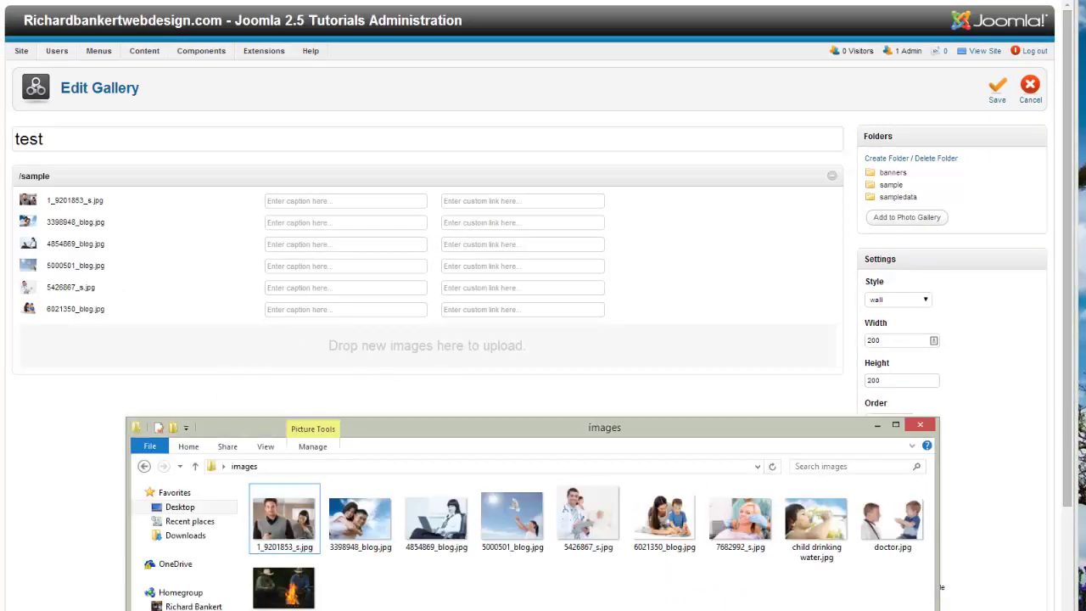
pyautogui.click(299, 599)
pyautogui.moveTo(288, 597); pyautogui.dragTo(319, 353)
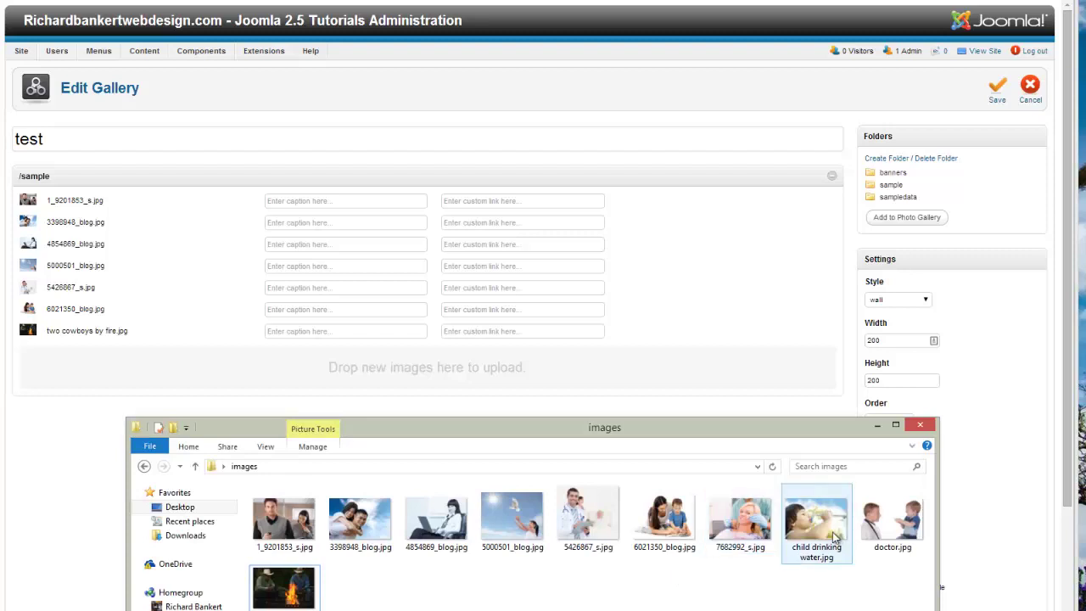
pyautogui.moveTo(905, 592); pyautogui.dragTo(416, 386)
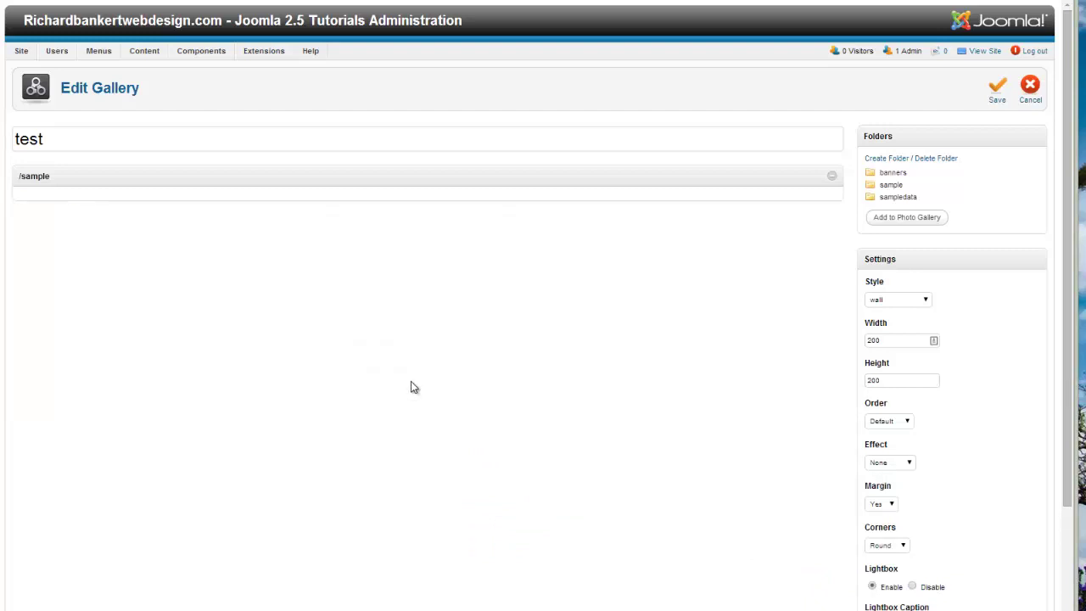
# Save the test gallery and check its image wall on the site's home page.
pyautogui.click(997, 87)
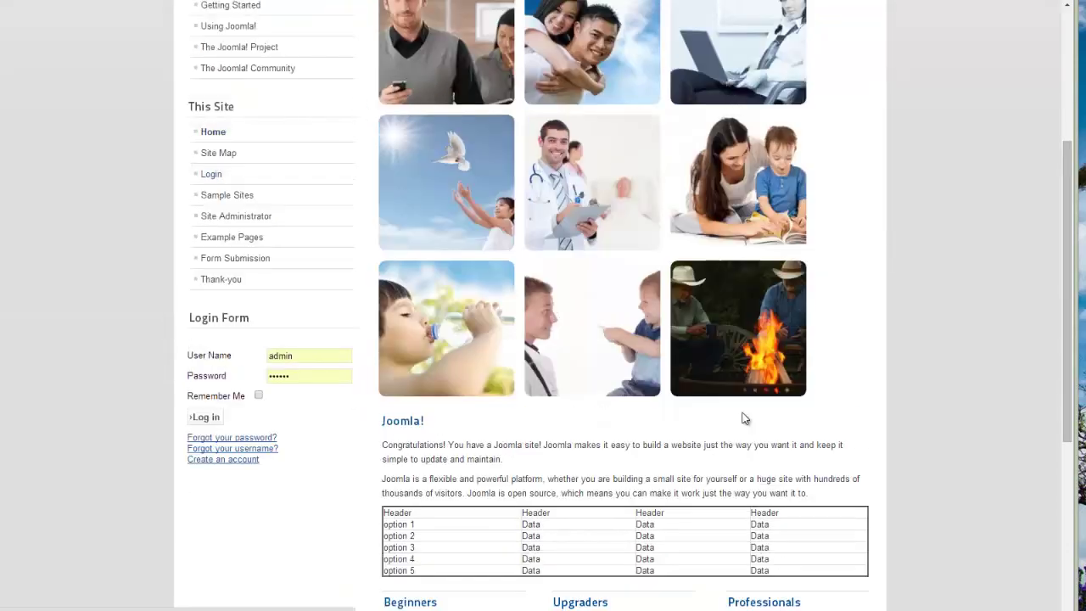
pyautogui.scroll(-1, 685, 336)
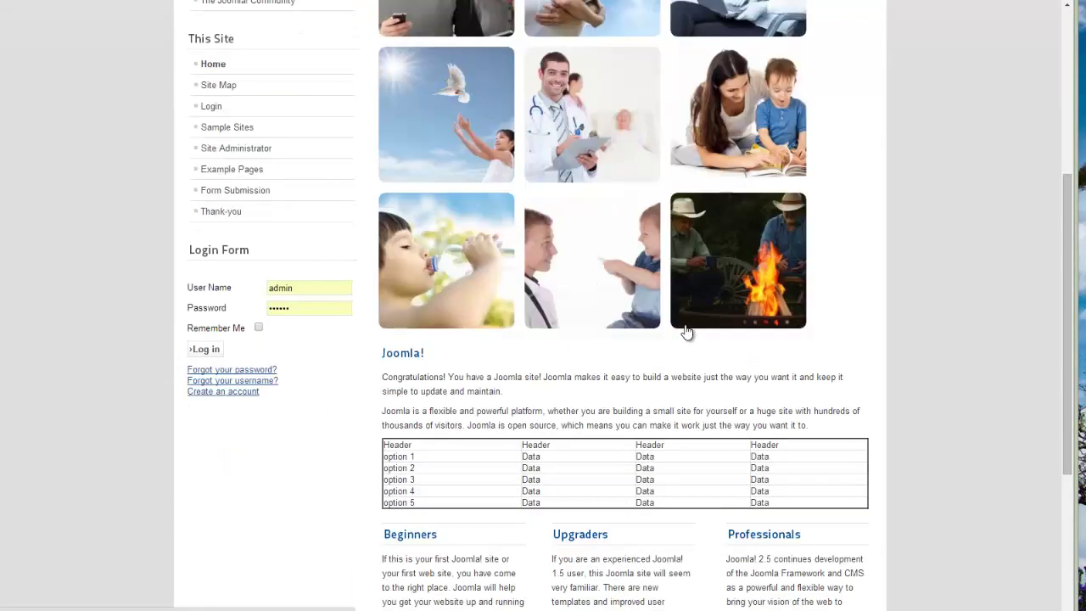
pyautogui.scroll(3, 685, 332)
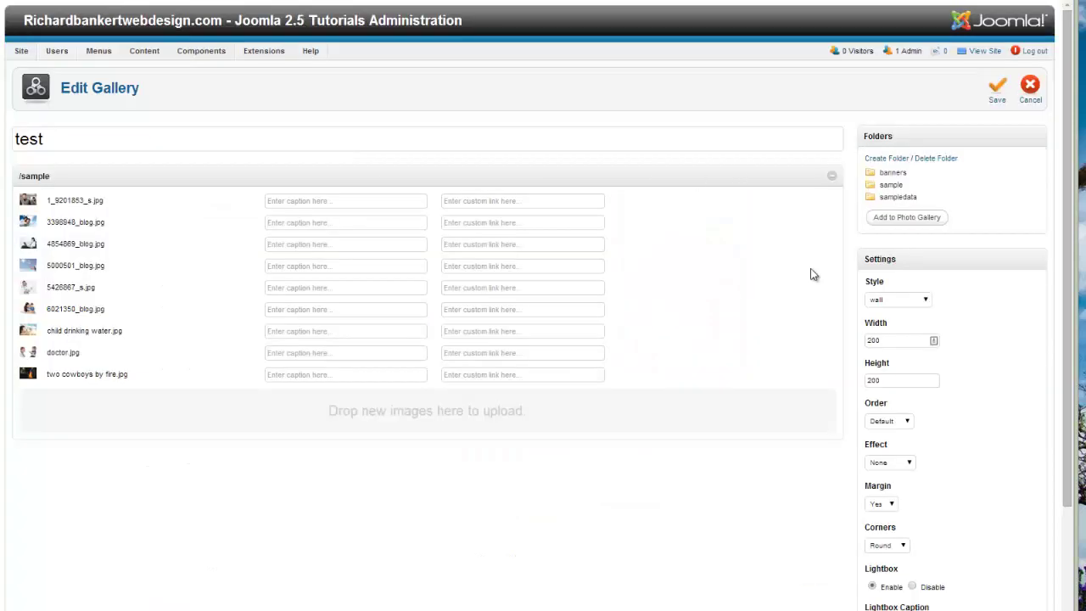
# Change the test gallery's style to default and save it.
pyautogui.click(901, 302)
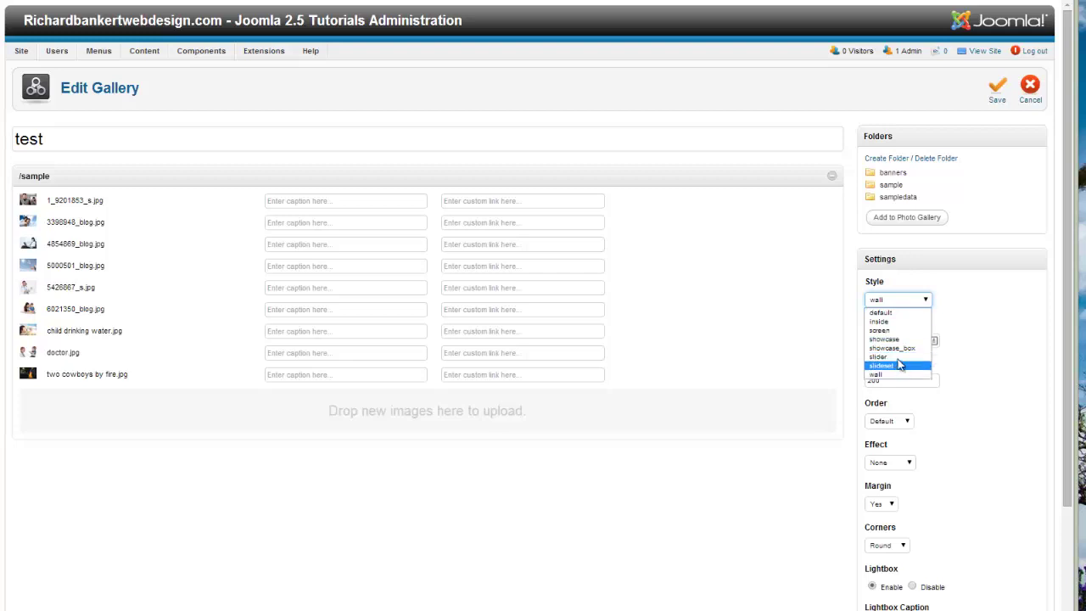
pyautogui.click(902, 312)
pyautogui.scroll(-2, 968, 360)
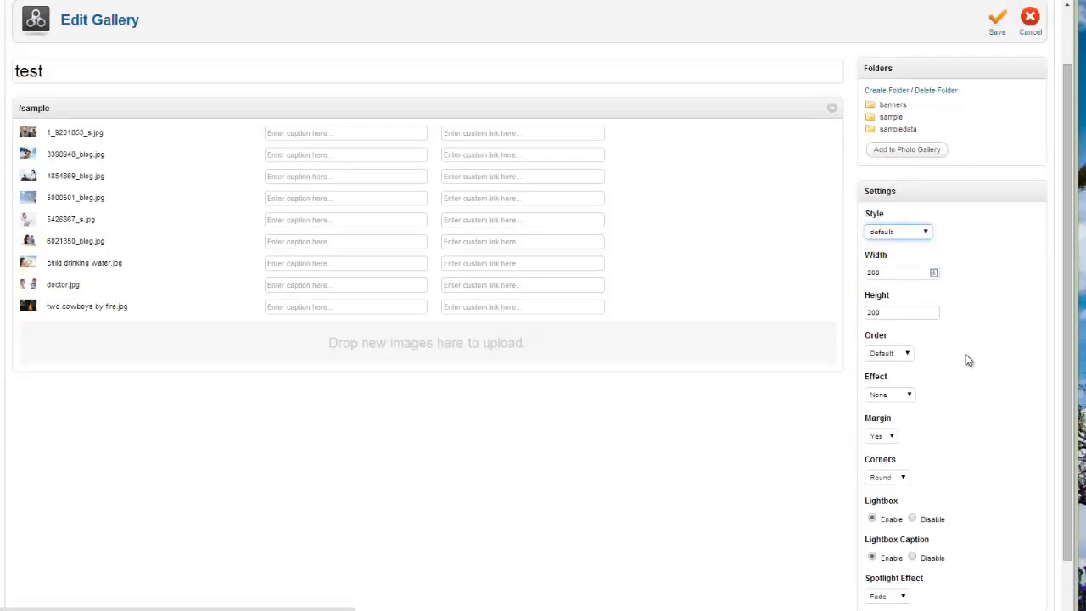
pyautogui.click(966, 354)
pyautogui.scroll(2, 966, 356)
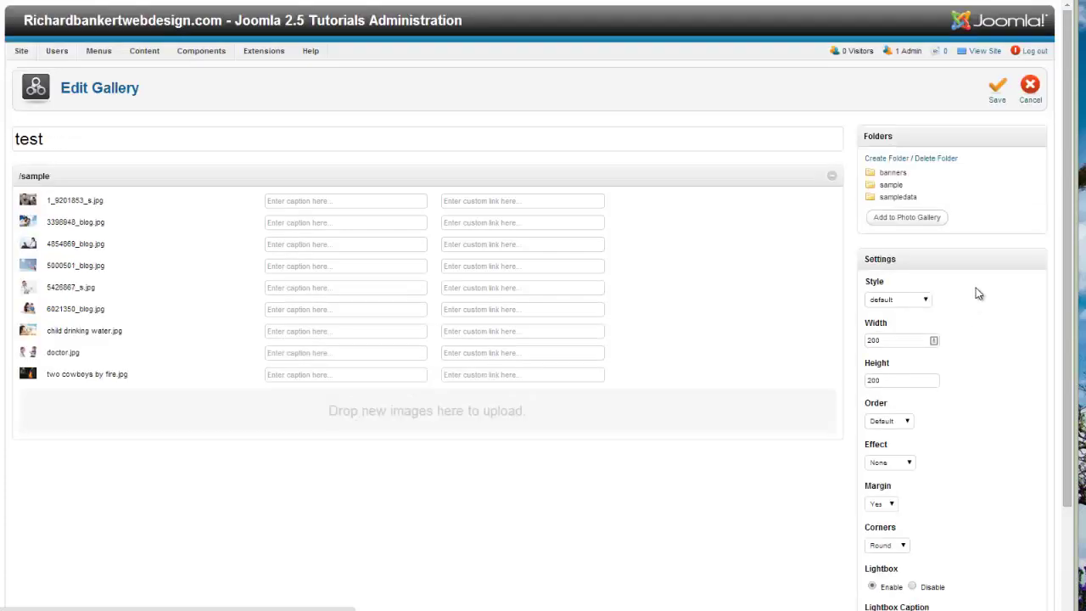
pyautogui.click(999, 92)
# Review the default style's settings for autoplay, effect duration, navigation, buttons and slices.
pyautogui.scroll(-3, 978, 392)
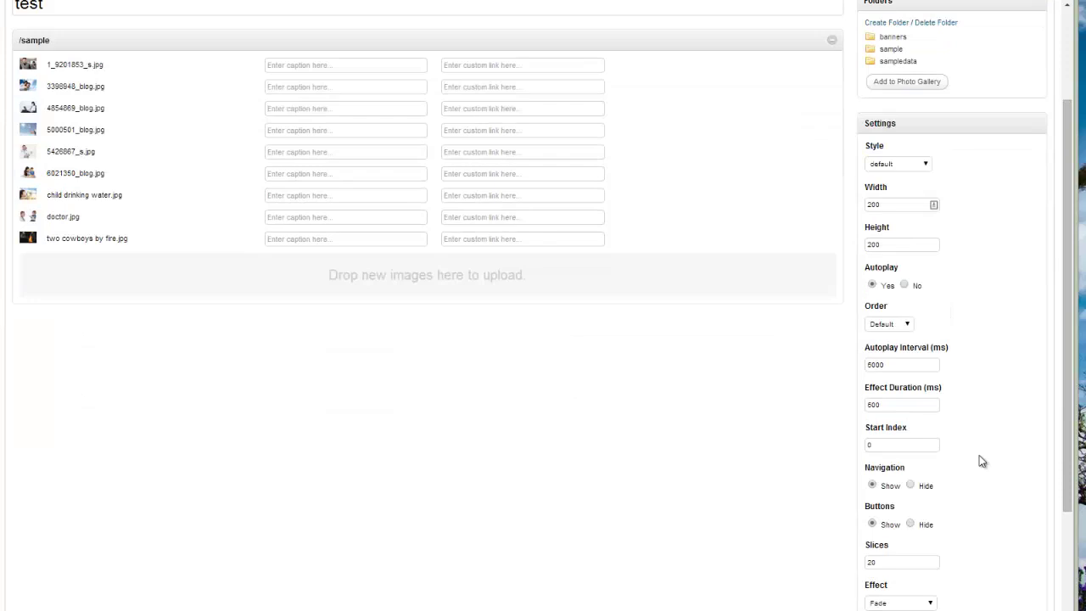
pyautogui.scroll(-2, 925, 509)
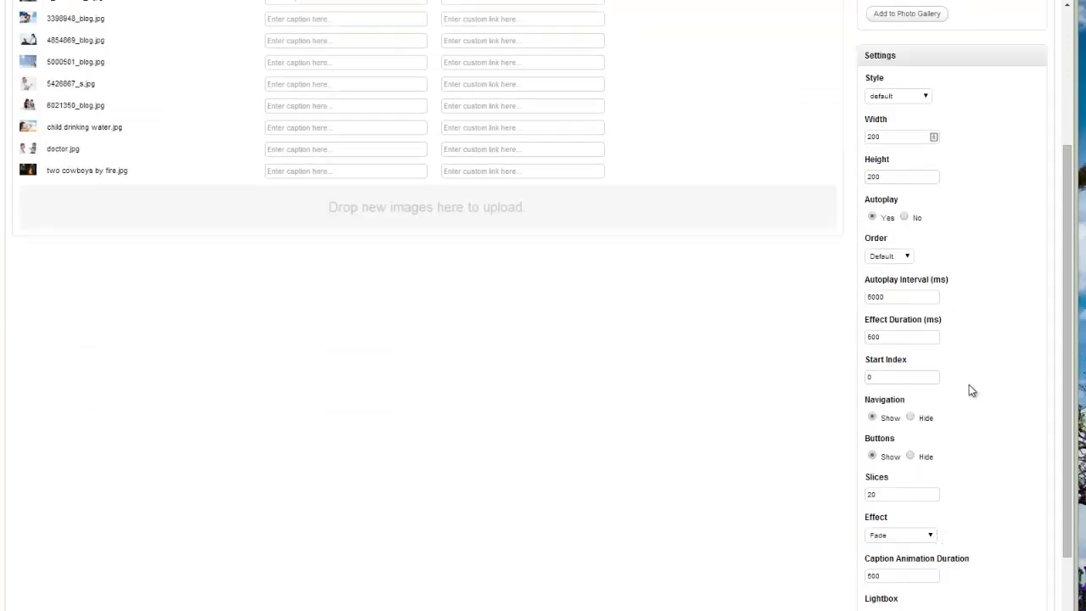
pyautogui.scroll(-2, 970, 388)
pyautogui.scroll(5, 969, 388)
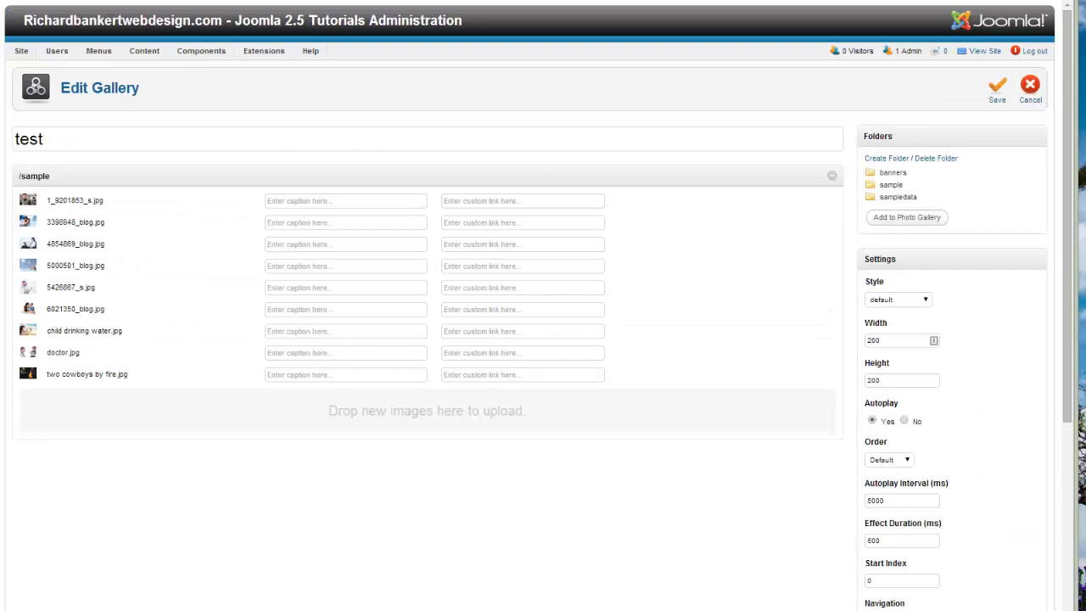
# View the gallery slideshow on the site's home page and switch between its images, including the first and last.
pyautogui.hotkey('ctrl', 'Tab')
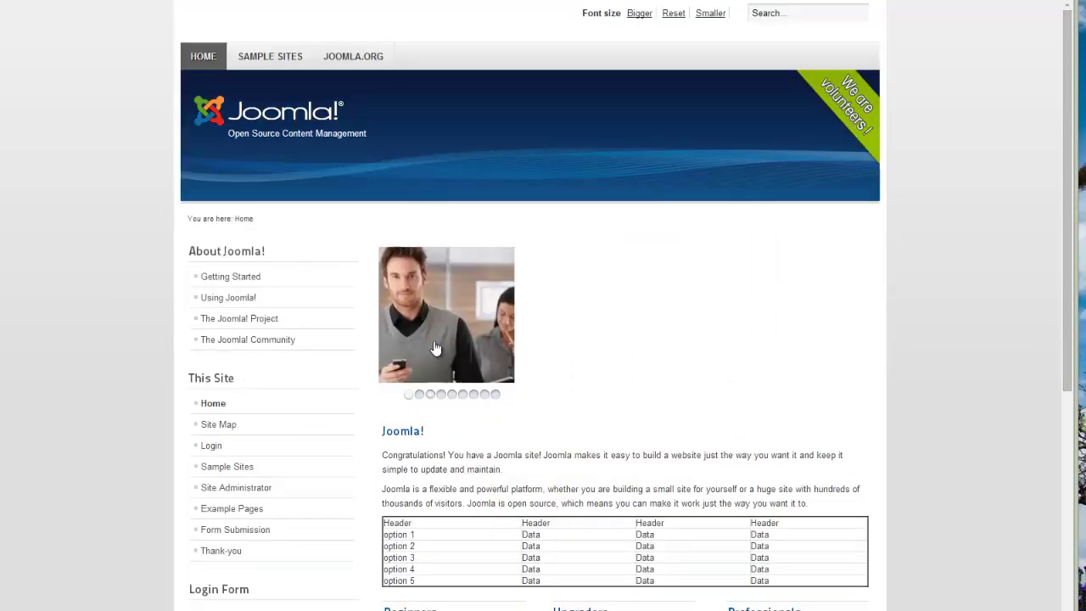
pyautogui.click(420, 396)
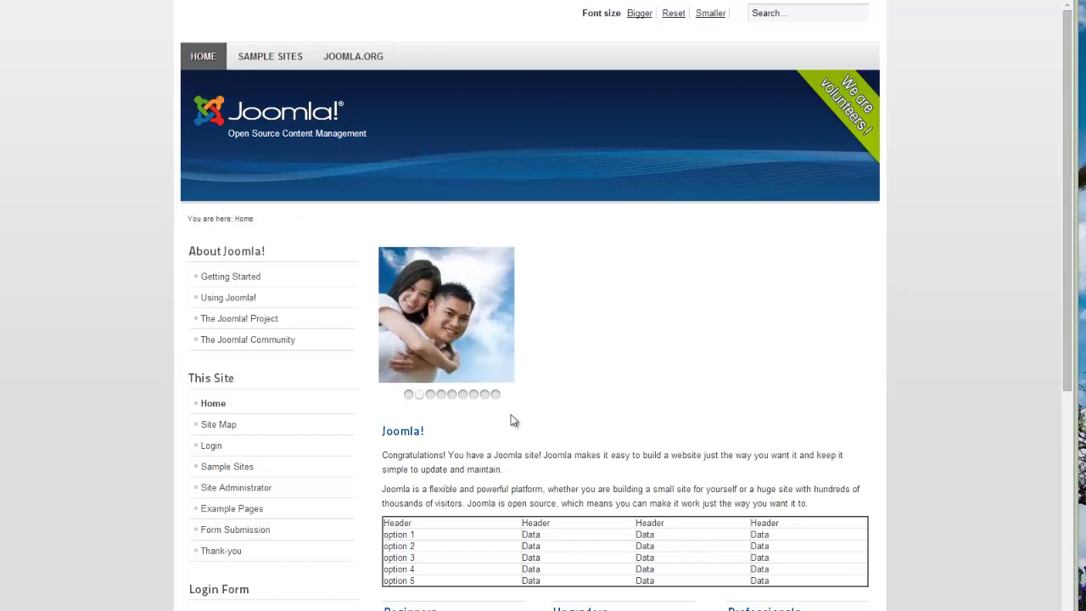
pyautogui.moveTo(475, 350)
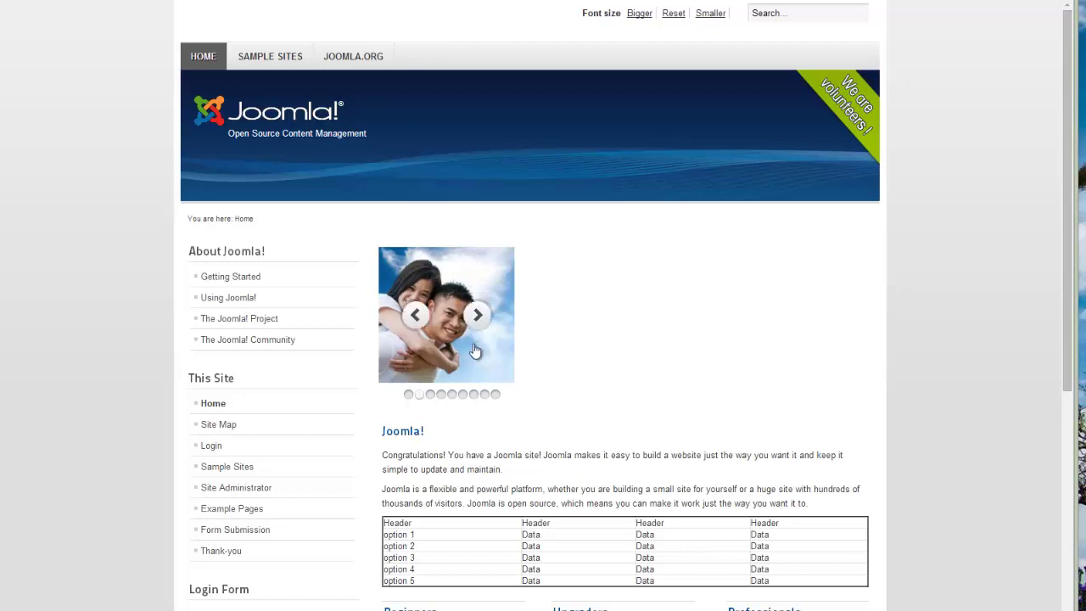
pyautogui.click(478, 330)
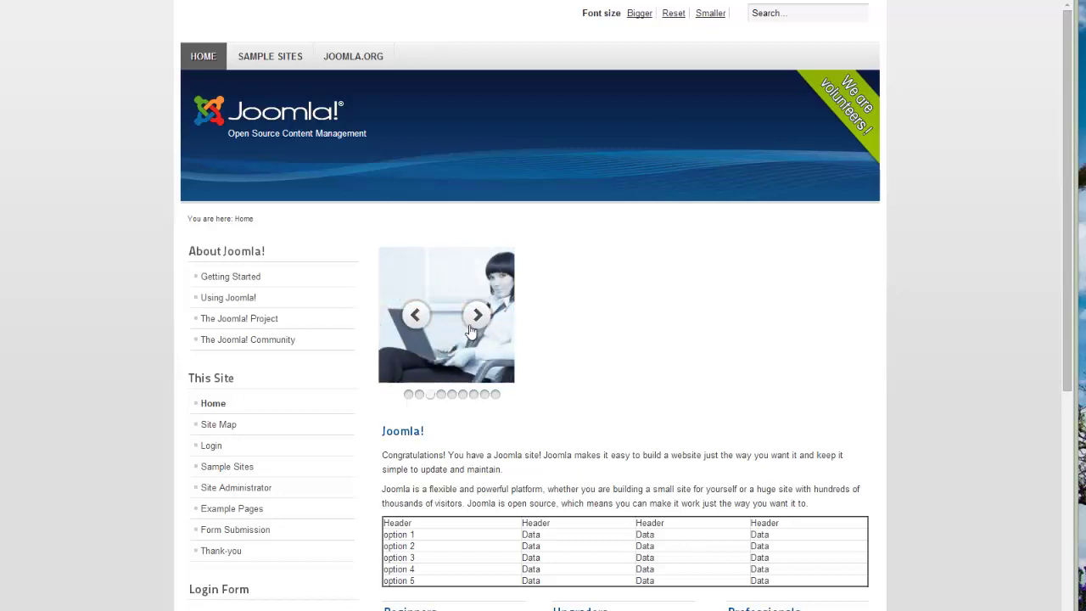
pyautogui.click(410, 396)
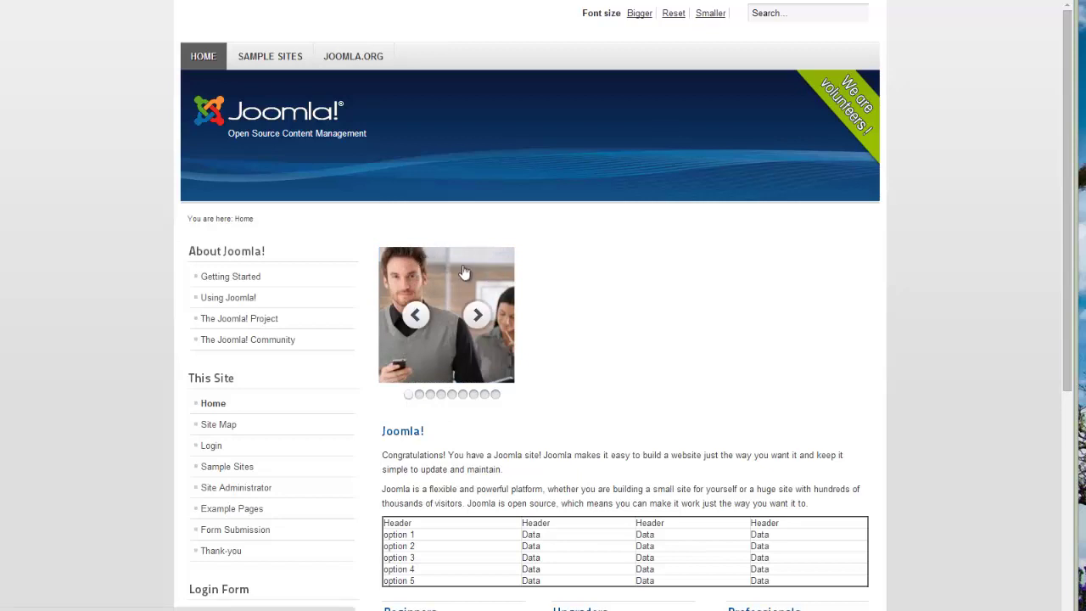
pyautogui.click(497, 394)
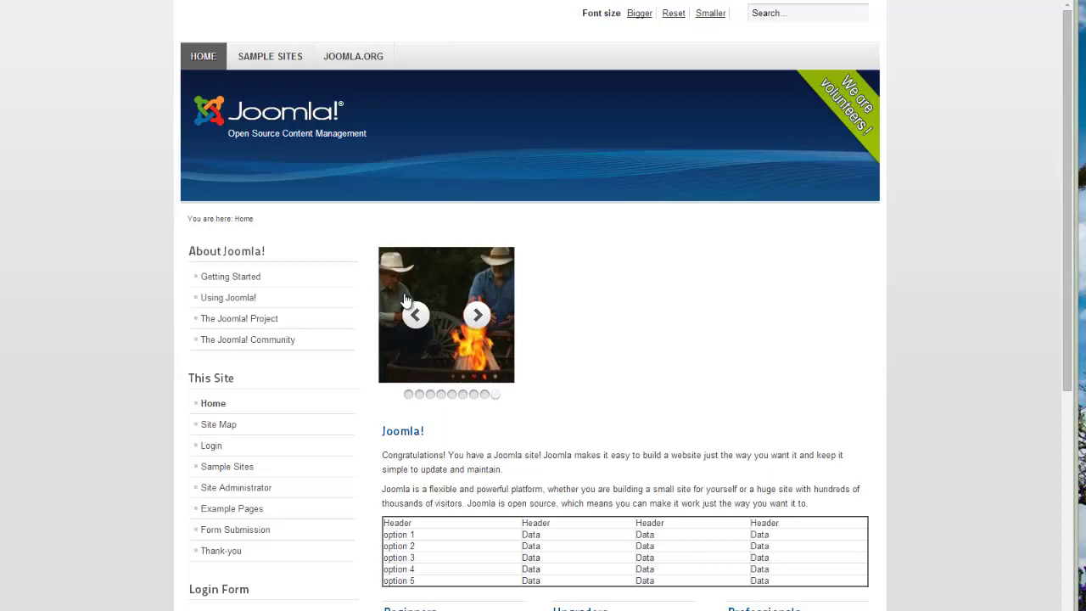
# Show the first image in the home page's gallery slideshow.
pyautogui.click(407, 394)
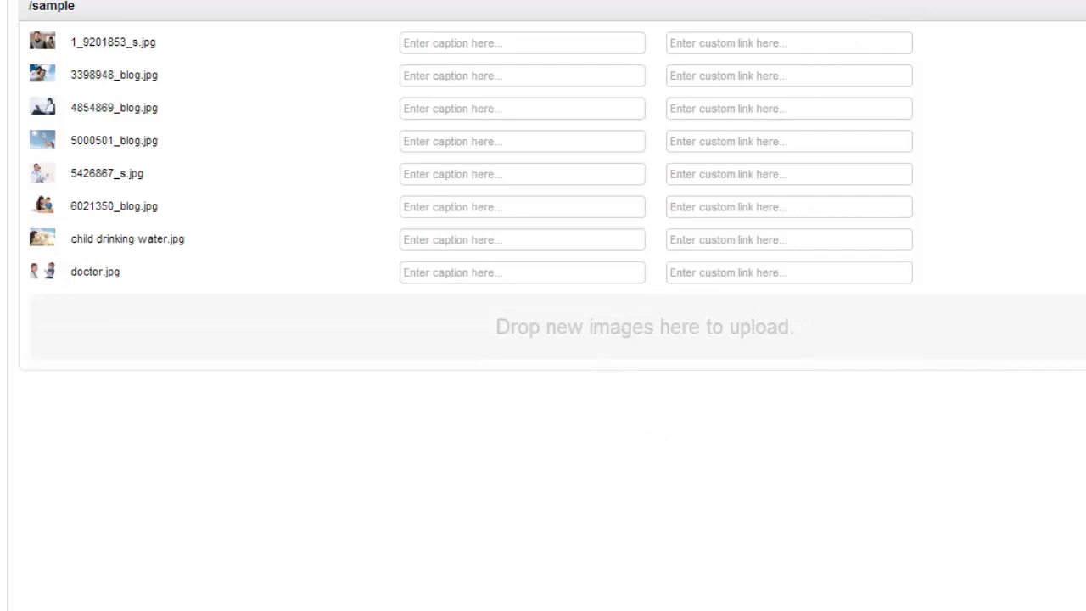
# Switch to the images folder in File Explorer and rename "two cowboys by fire.jpg" to "1_two cowboys by fire.jpg".
pyautogui.hotkey('alt', 'Tab')
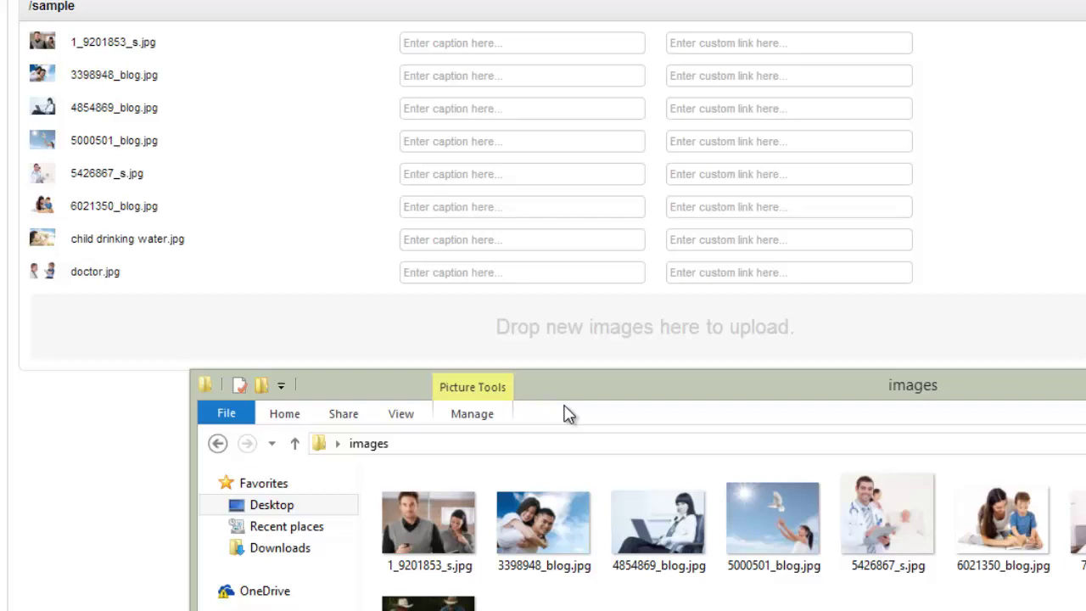
pyautogui.moveTo(567, 413); pyautogui.dragTo(581, 285)
pyautogui.click(424, 537)
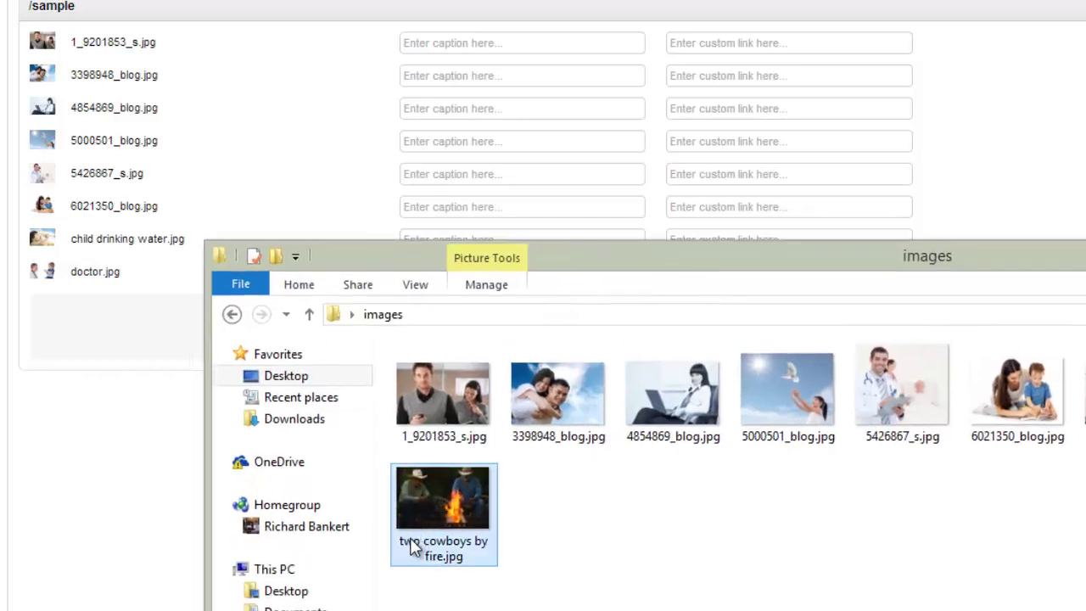
pyautogui.click(398, 545)
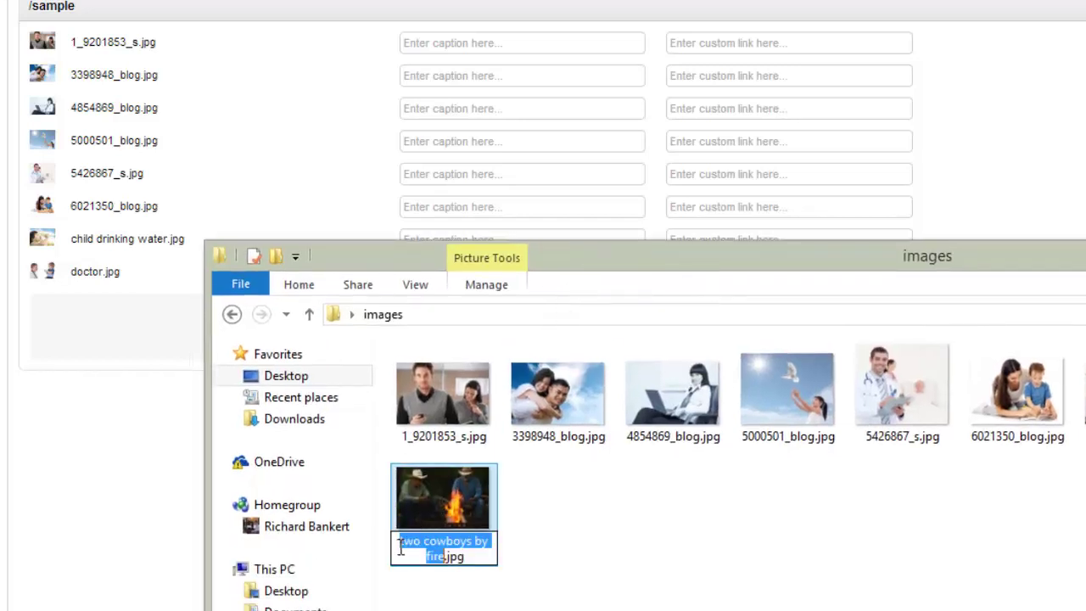
pyautogui.write('1-')
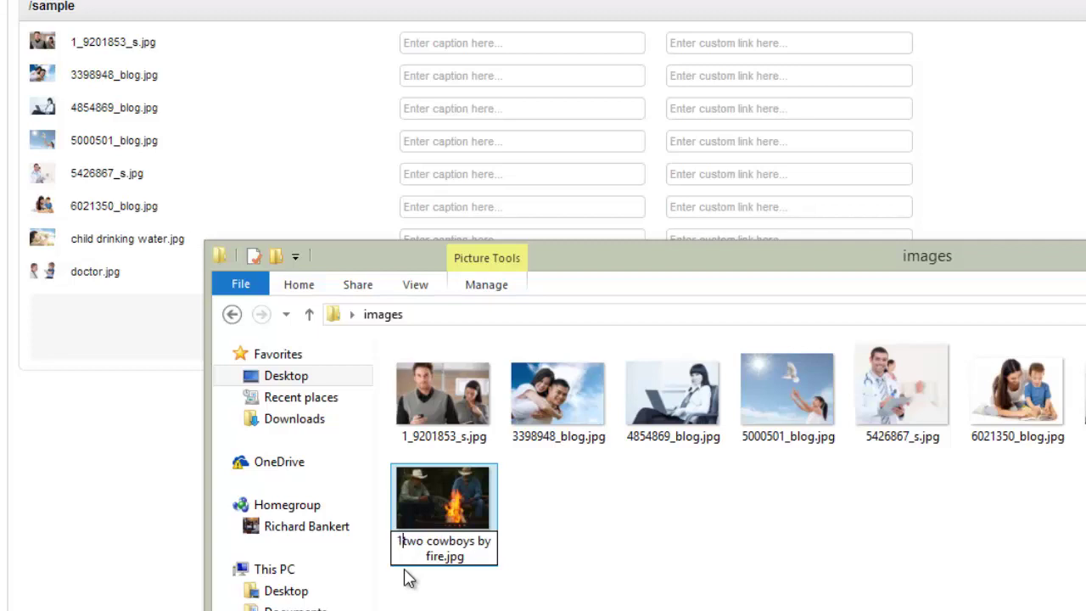
pyautogui.press('BackSpace')
pyautogui.write('_')
pyautogui.press('Home')
pyautogui.press('Return')
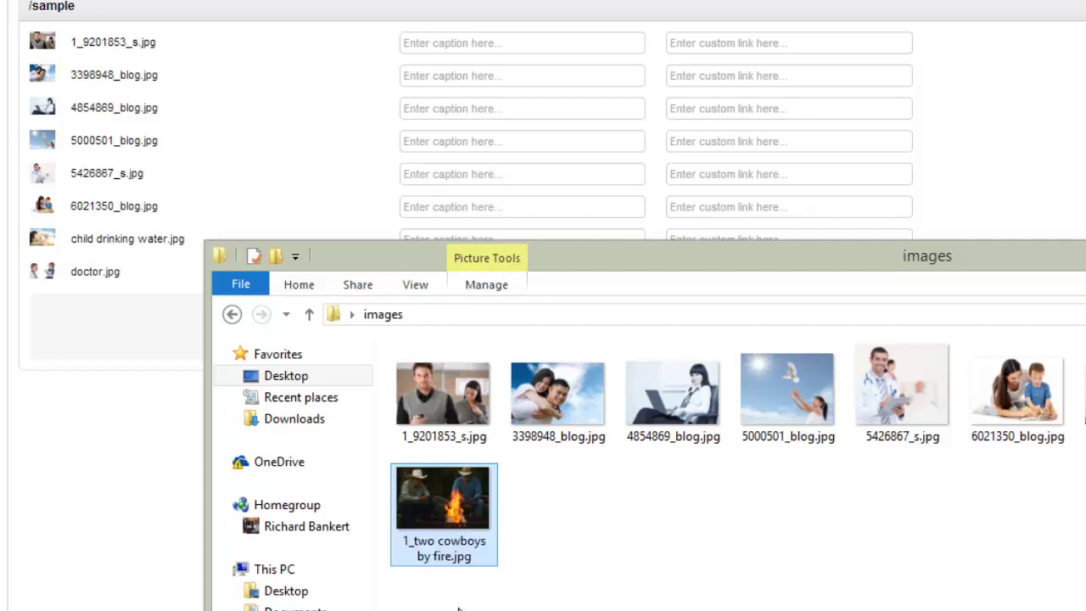
# Rename the image file "1_9201853_s.jpg" to "2_9201853_s.jpg".
pyautogui.click(408, 441)
pyautogui.click(405, 440)
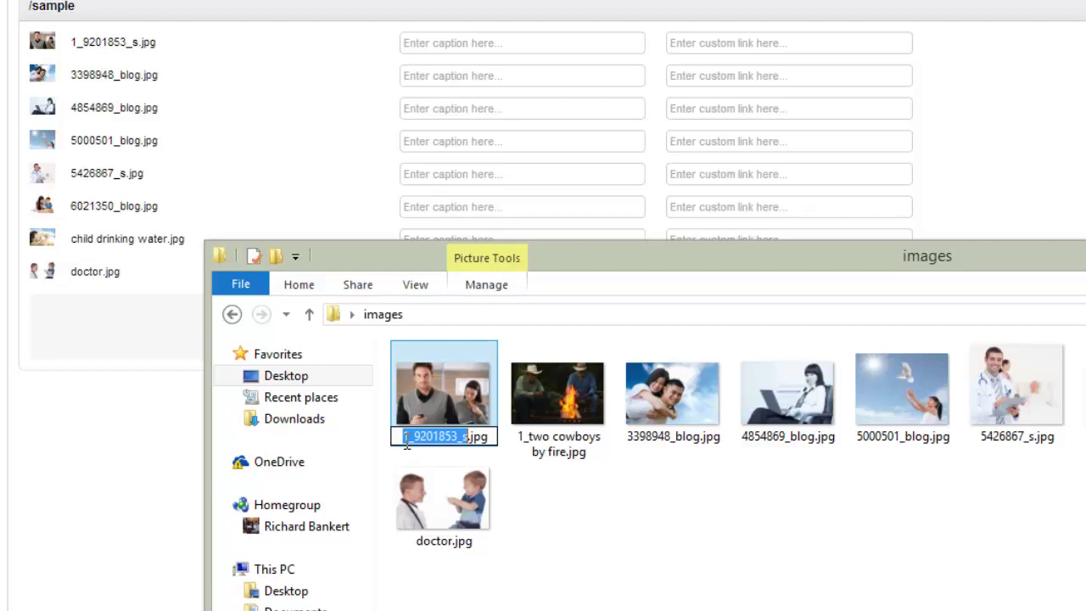
pyautogui.press('Home')
pyautogui.press('Delete')
pyautogui.write('2')
pyautogui.click(530, 509)
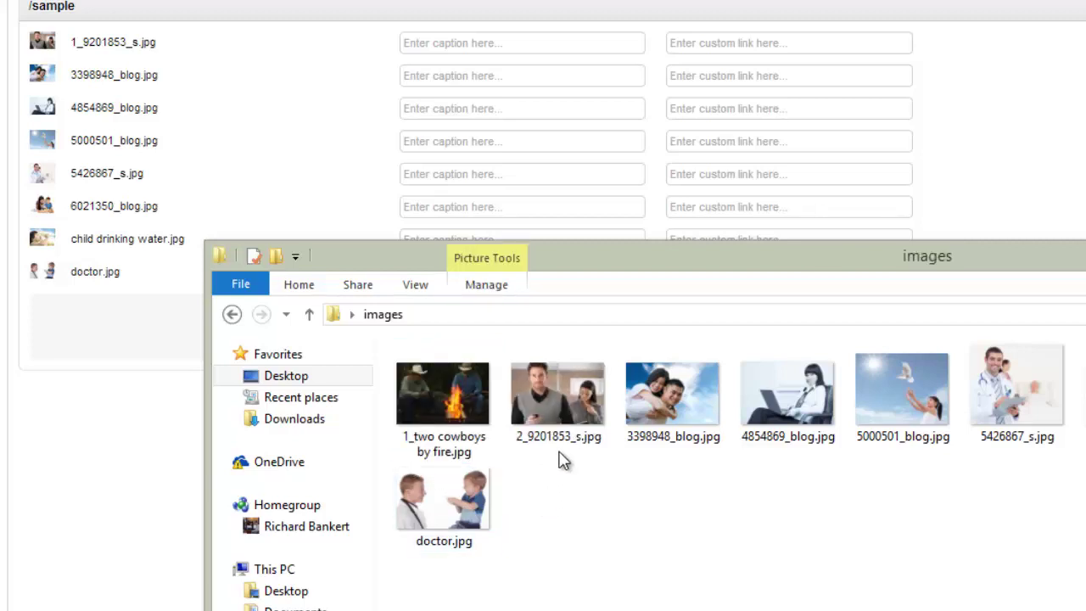
# Upload "1_two cowboys by fire.jpg" and "2_9201853_s.jpg" together from the images folder into the gallery's sample folder.
pyautogui.click(526, 420)
pyautogui.click(487, 417)
pyautogui.keyDown('ctrl'); pyautogui.click(541, 416); pyautogui.keyUp('ctrl')
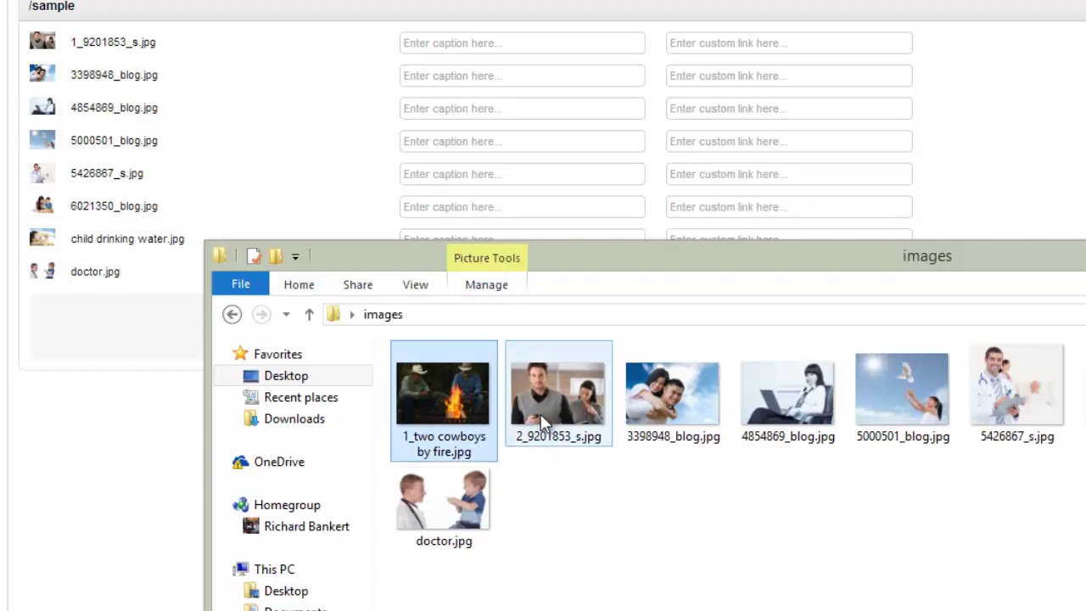
pyautogui.moveTo(479, 397); pyautogui.dragTo(166, 341)
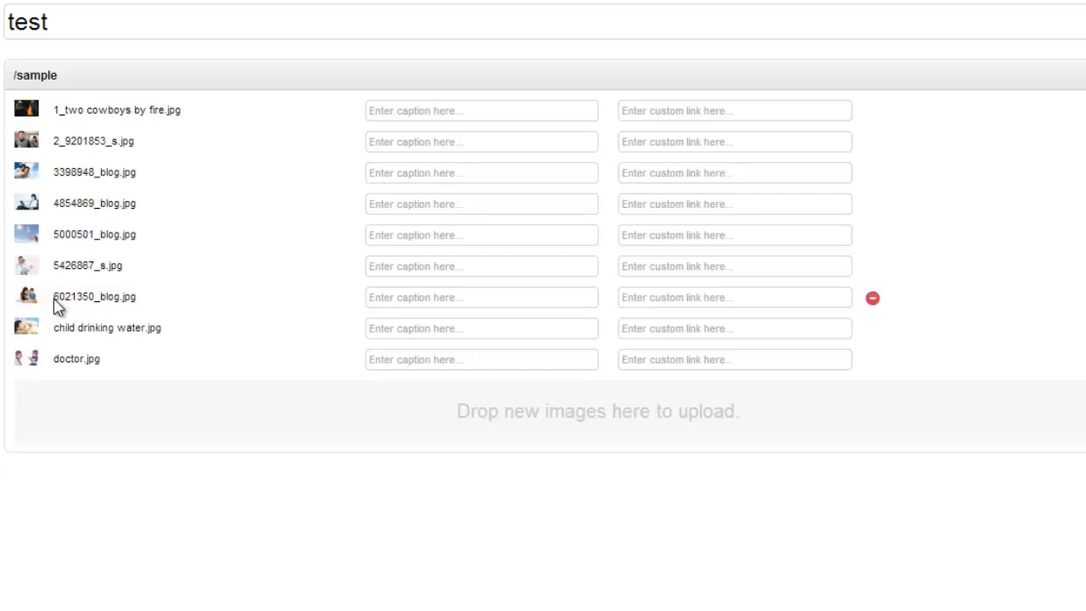
# Set the display order of the test gallery's images to Random.
pyautogui.moveTo(71, 297)
pyautogui.mouseDown()
pyautogui.moveTo(83, 302)
pyautogui.moveTo(72, 299)
pyautogui.mouseUp()
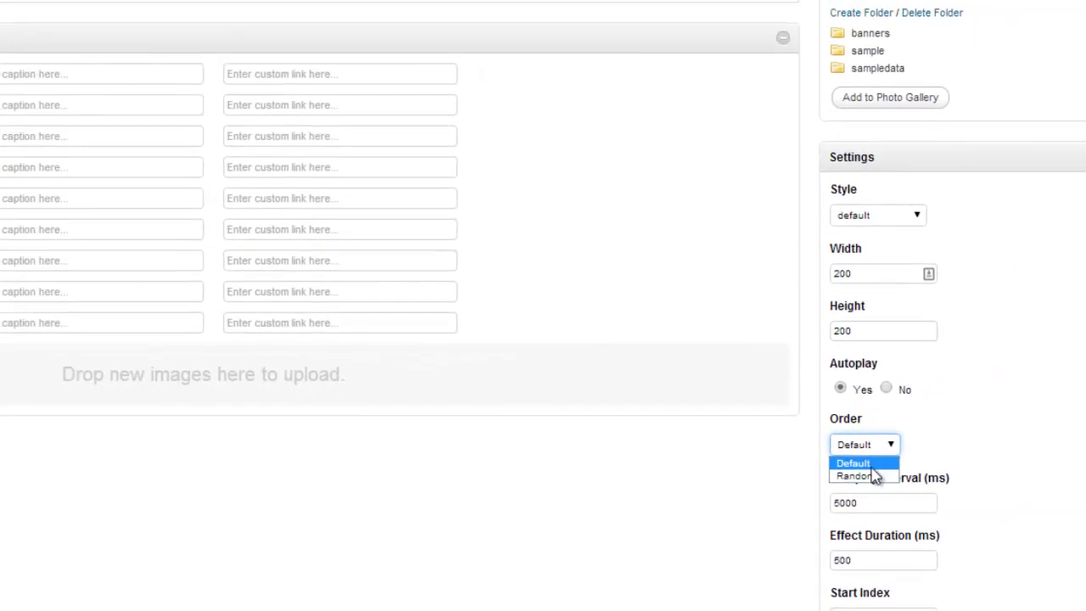
pyautogui.click(1085, 512)
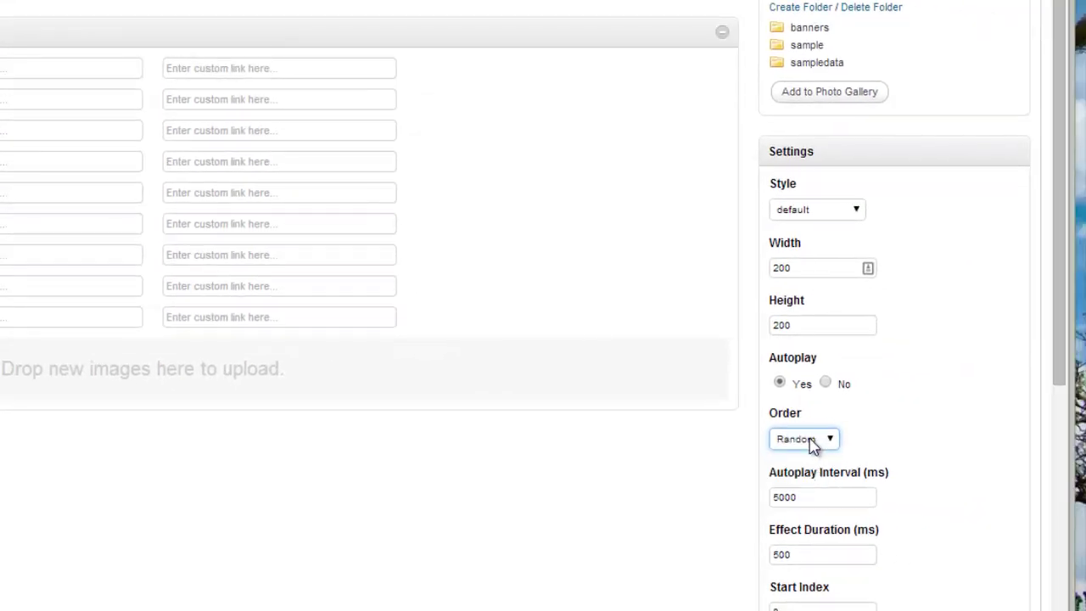